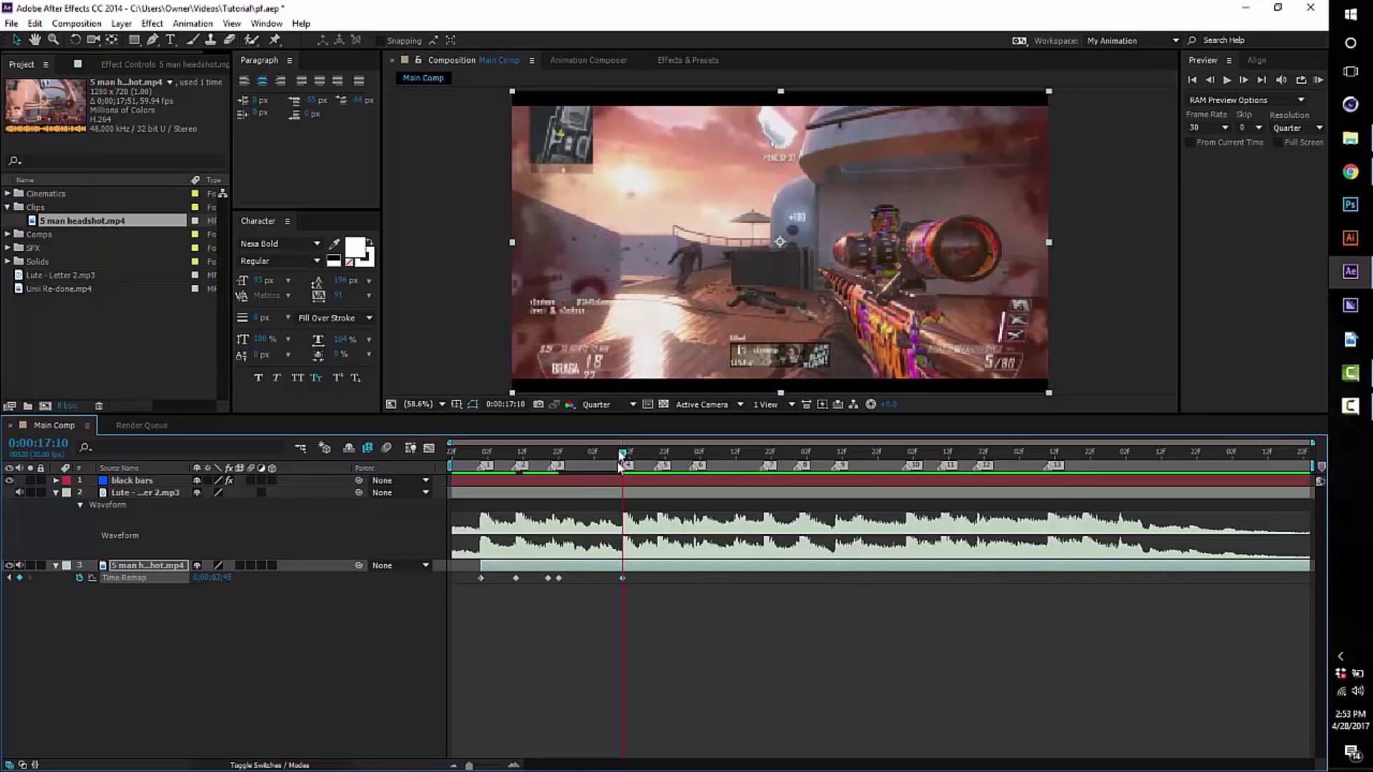
- Add Time Remap keyframes at 0:00:17:12 (source 0:00:04:18) and the next beat, jumping to the scope view
click(694, 511)
click(695, 515)
drag(621, 459, 658, 452)
drag(212, 579, 253, 577)
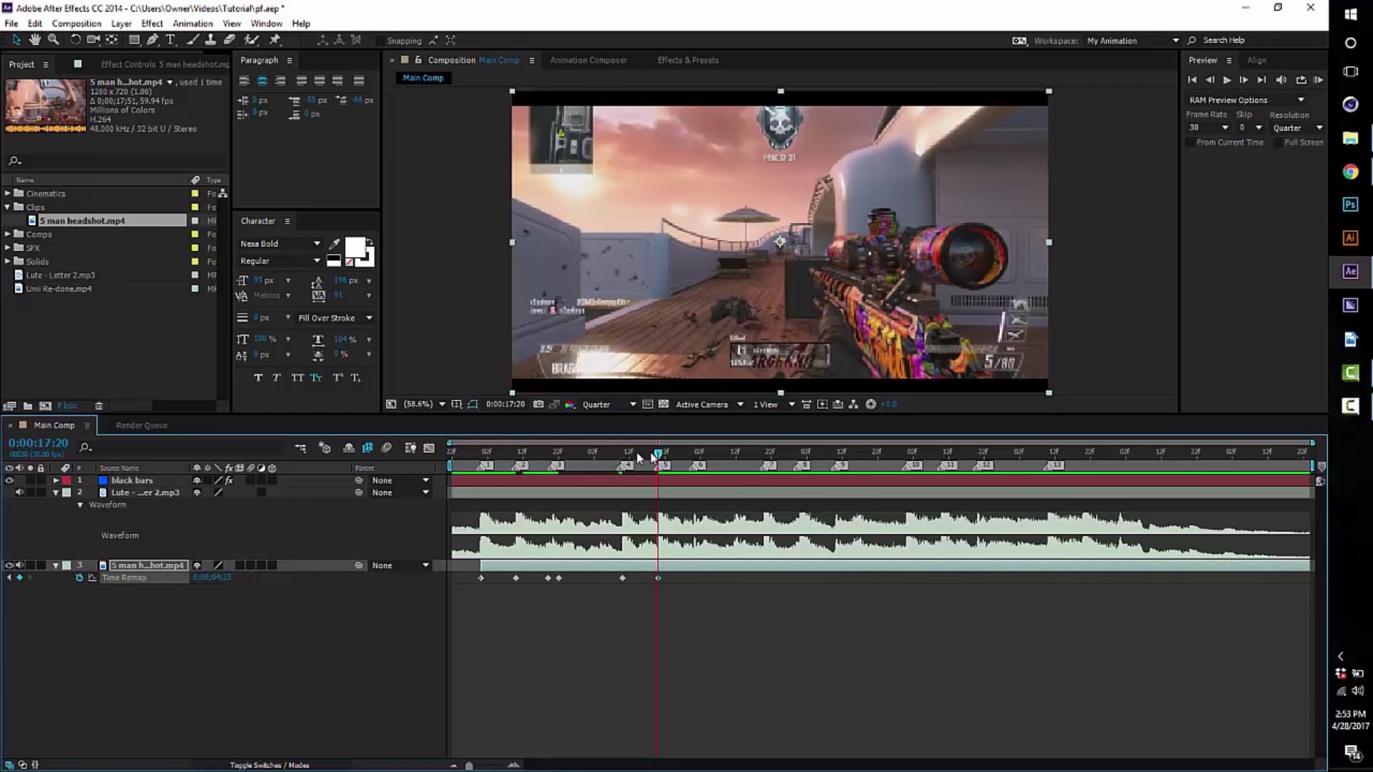
drag(657, 453, 693, 458)
drag(233, 578, 243, 576)
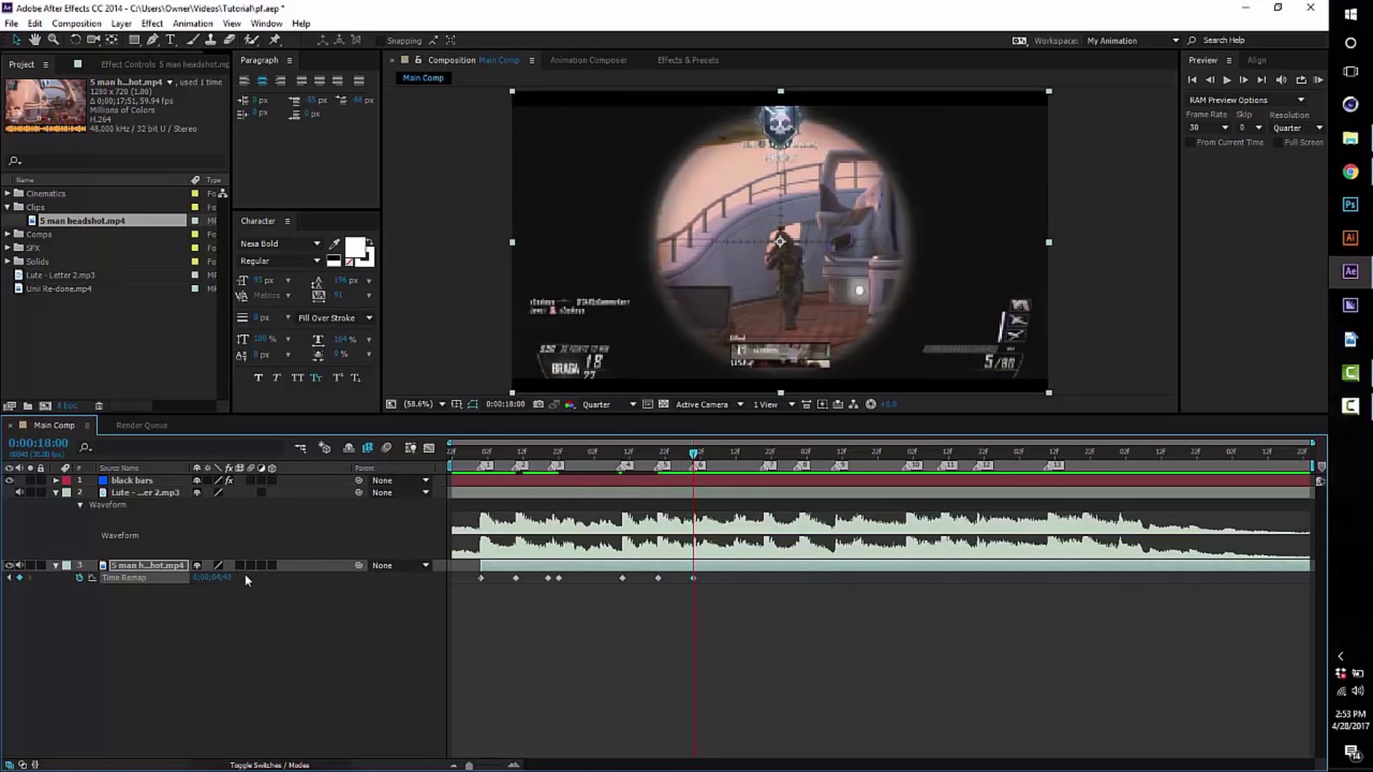
- Retime the keyframe at 0:00:17:29 so it shows the blurred scope close-up
click(1210, 80)
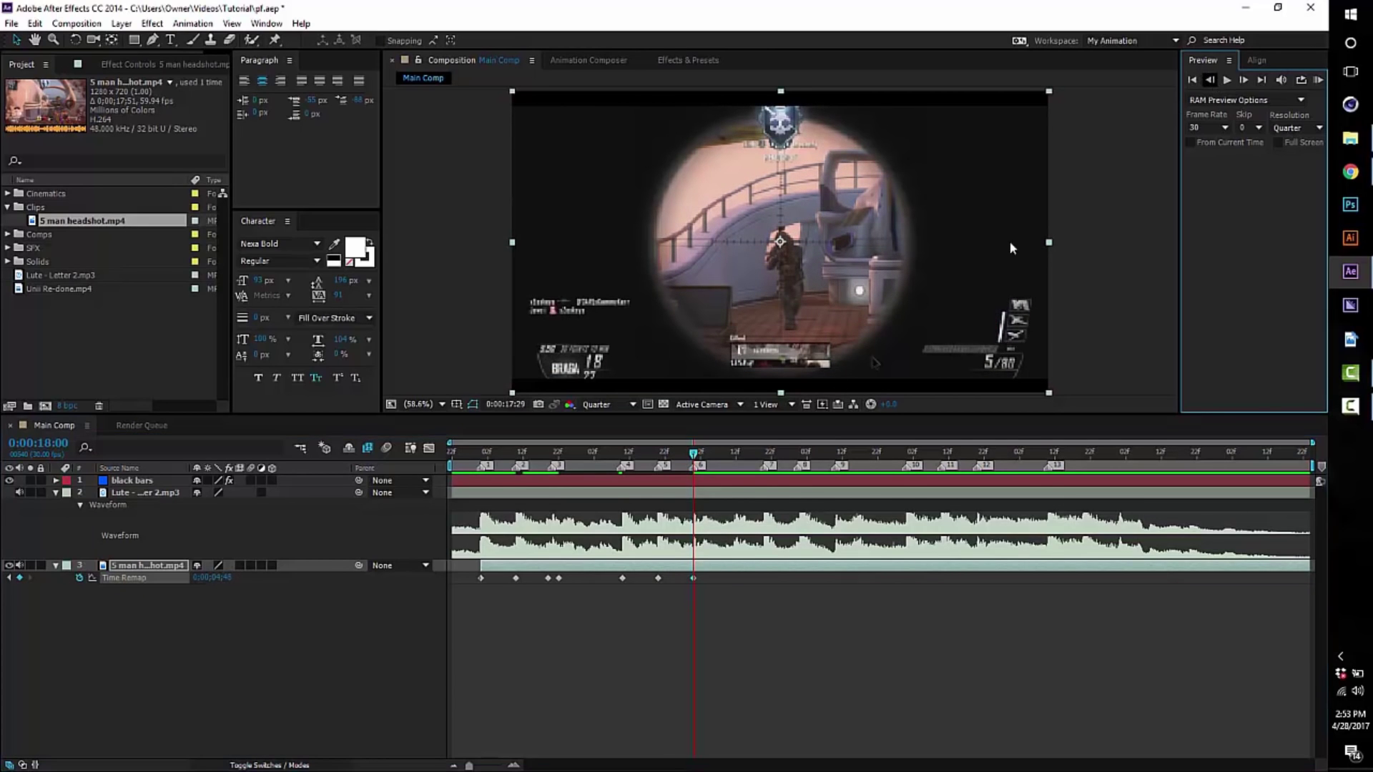
click(690, 576)
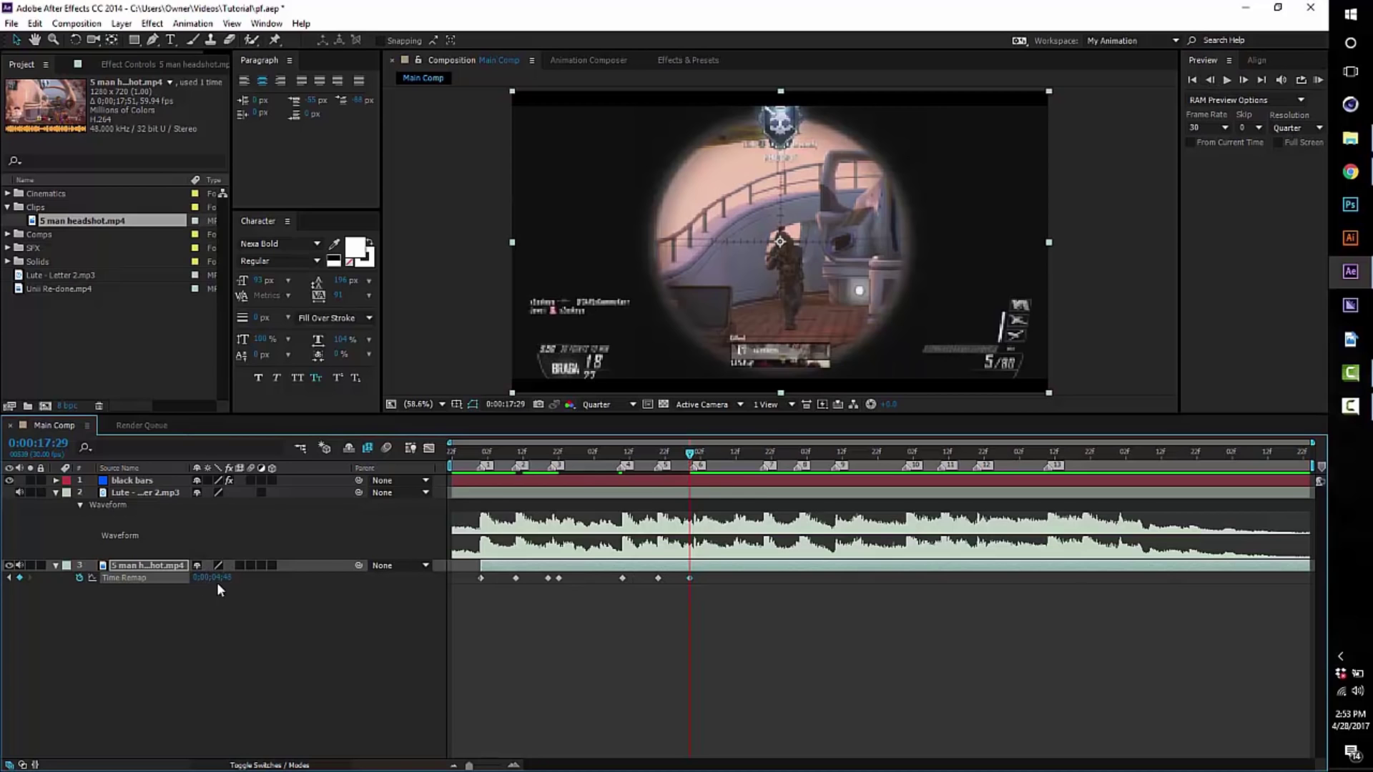
drag(216, 578, 213, 577)
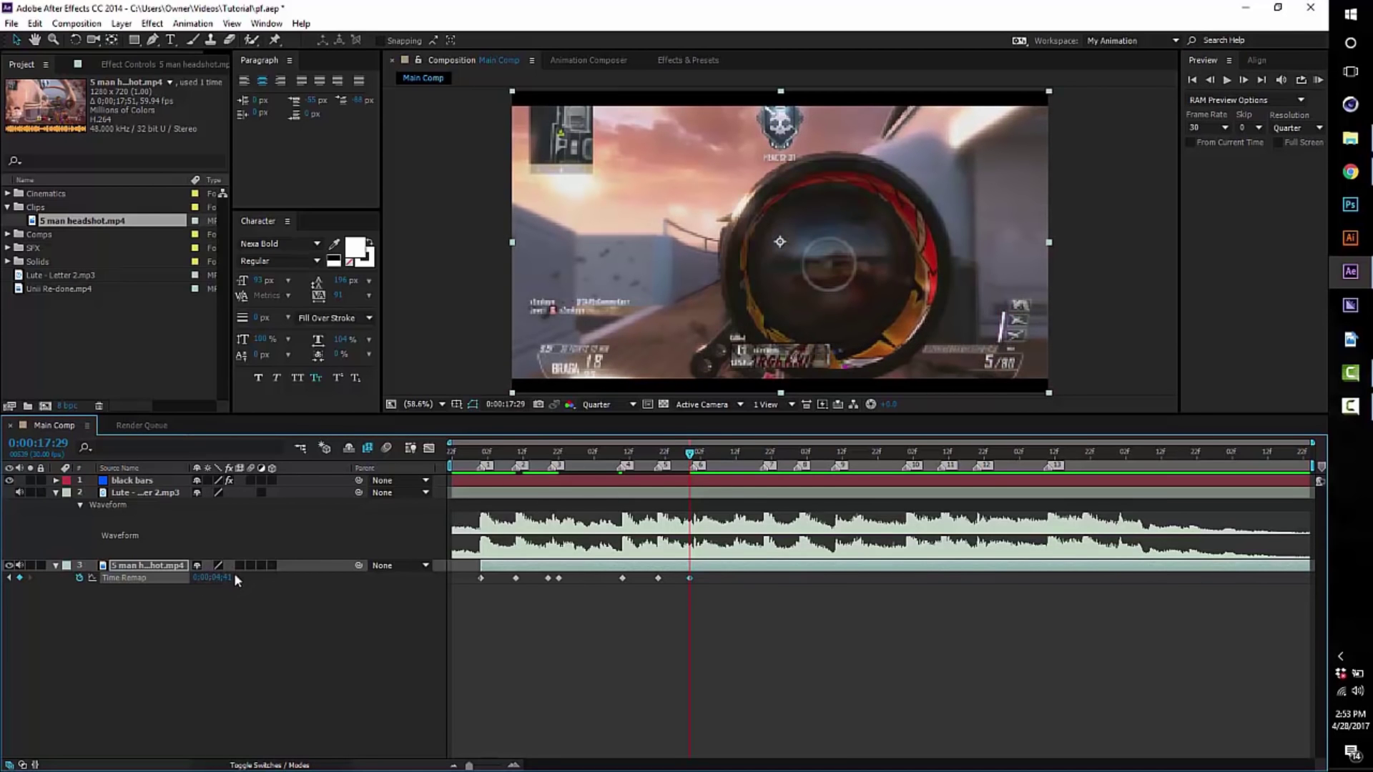
drag(230, 577, 227, 577)
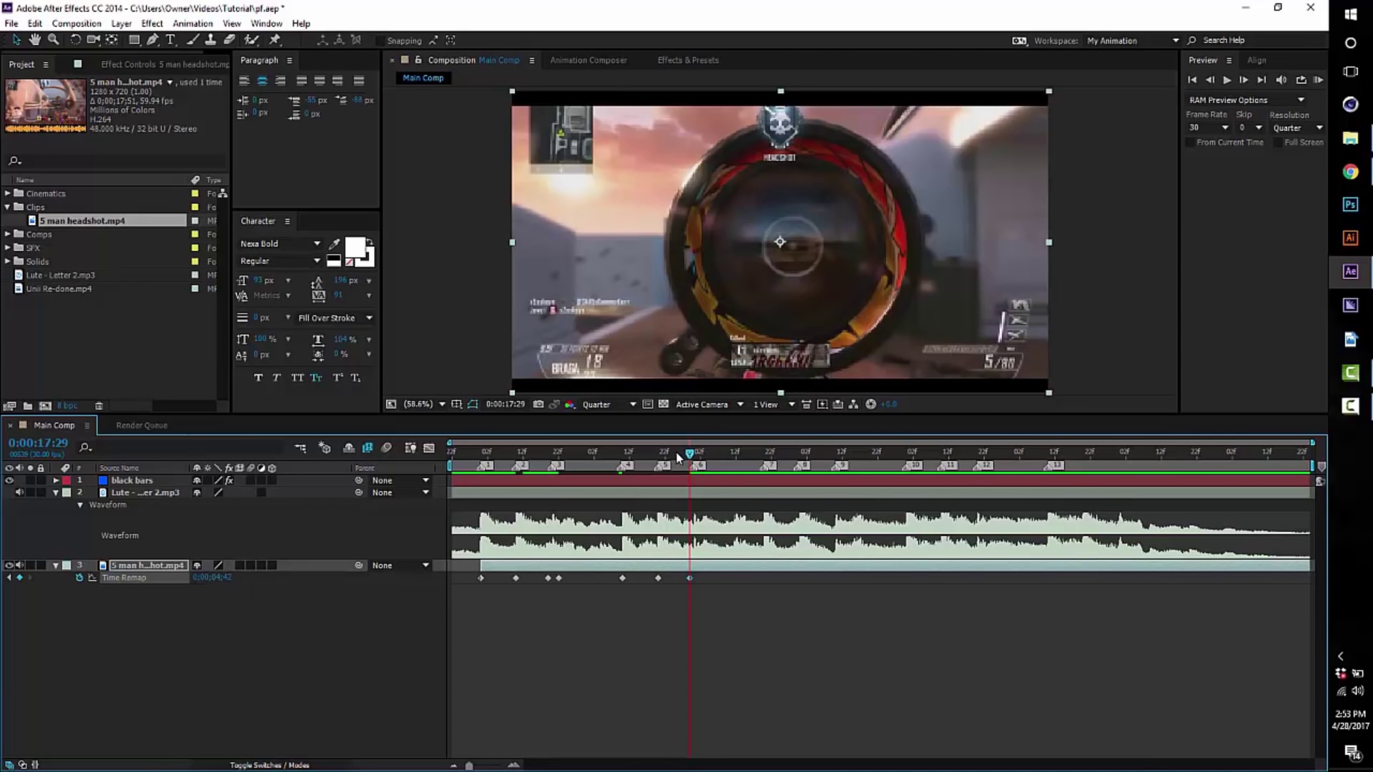
- Add a Time Remap keyframe at 0:00:18:02 and review the frames up to 0:00:18:21
click(1244, 79)
click(1243, 80)
click(1244, 79)
drag(228, 577, 234, 575)
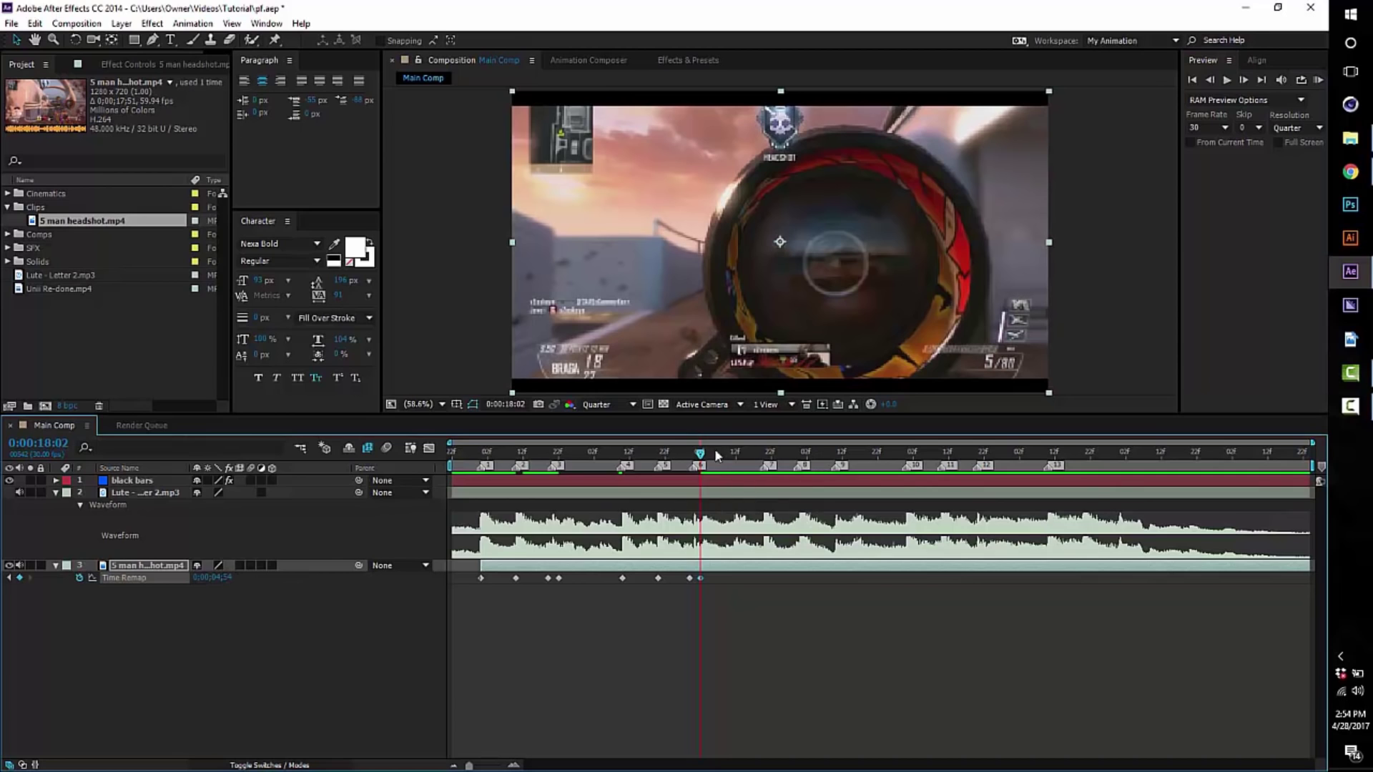
mouse_move(699, 451)
mouse_down()
mouse_move(769, 454)
mouse_move(455, 457)
mouse_move(728, 467)
mouse_move(613, 466)
mouse_move(702, 468)
mouse_up()
- Review the remapped frames between the beat markers around 0:00:17 and 0:00:19:11
click(702, 468)
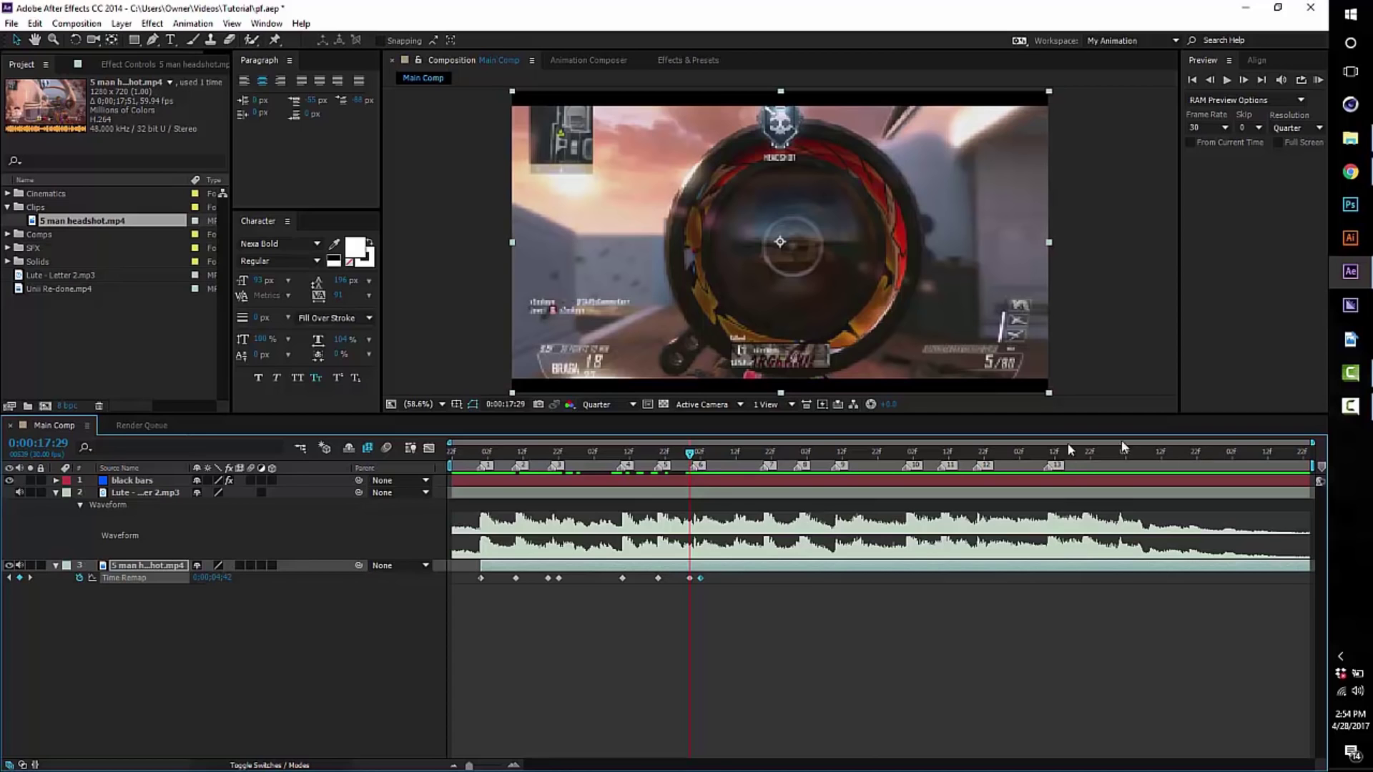
click(838, 454)
drag(839, 457, 837, 458)
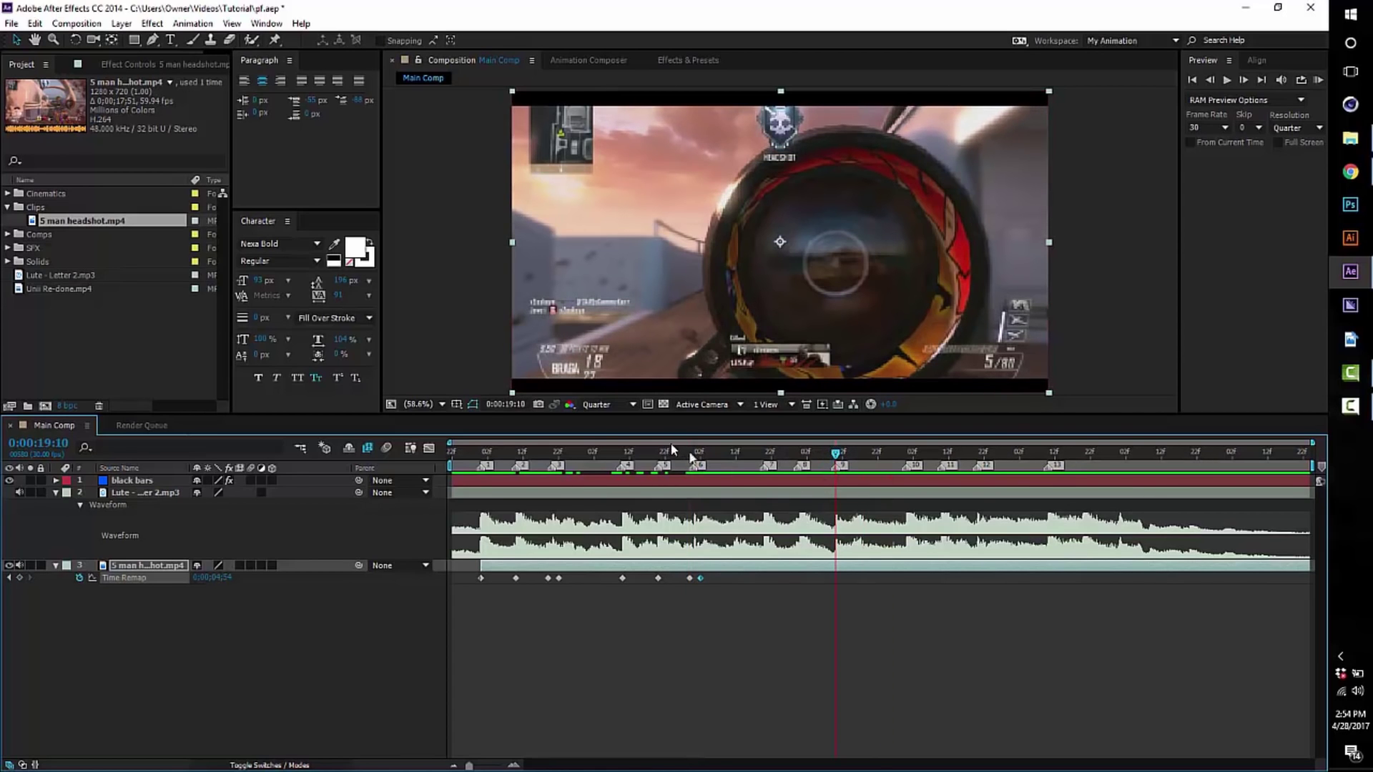
click(582, 453)
drag(608, 455, 662, 472)
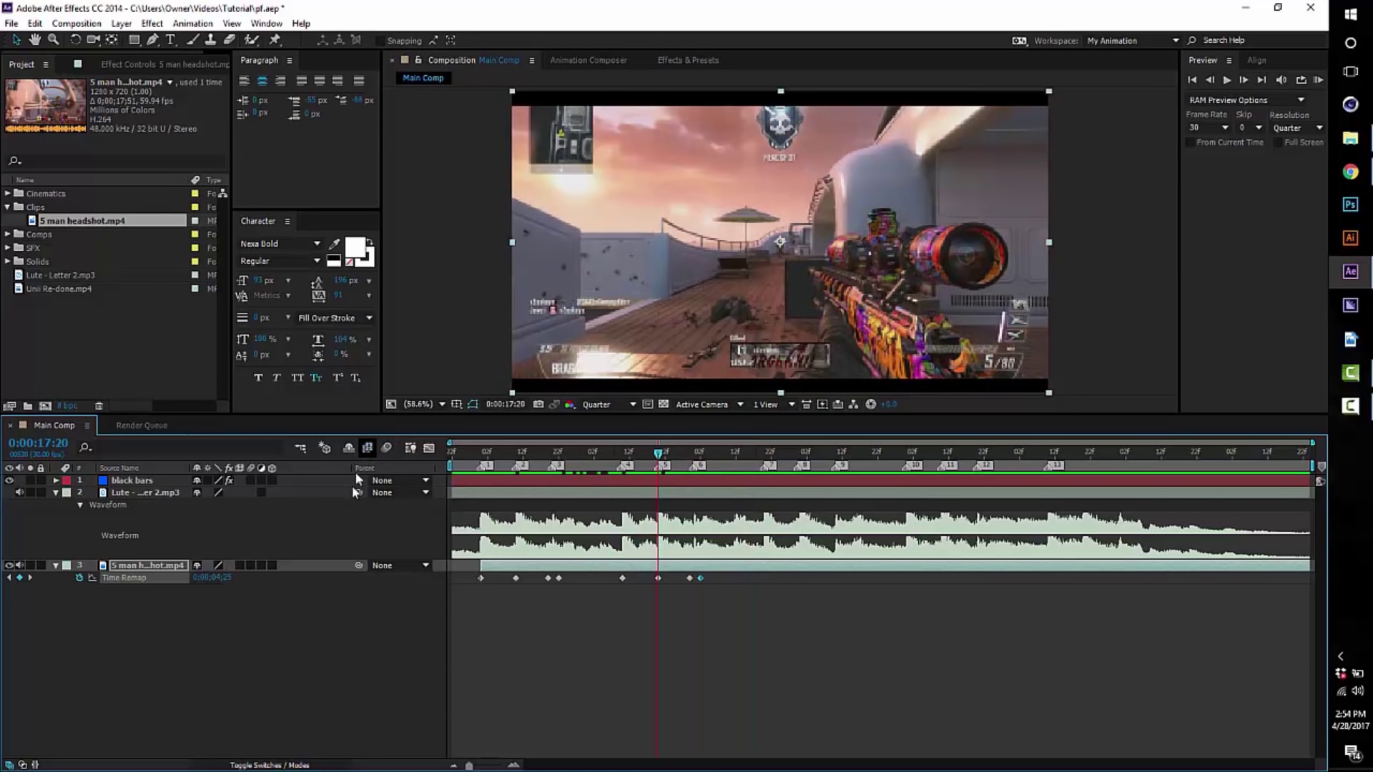
- Enable motion blur on the sniper clip layer and the composition, then check frames around 0:00:16:18
click(366, 447)
click(241, 565)
click(508, 452)
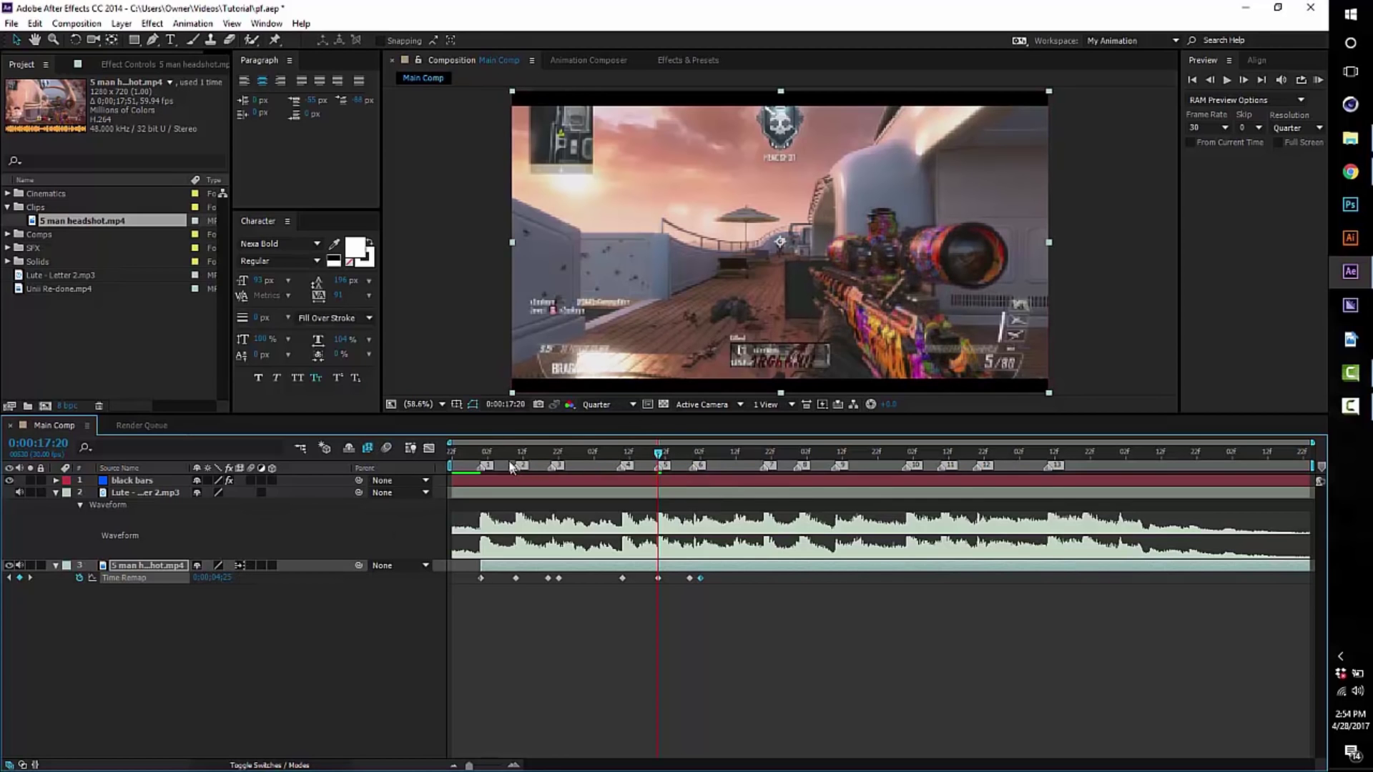
drag(530, 456, 692, 473)
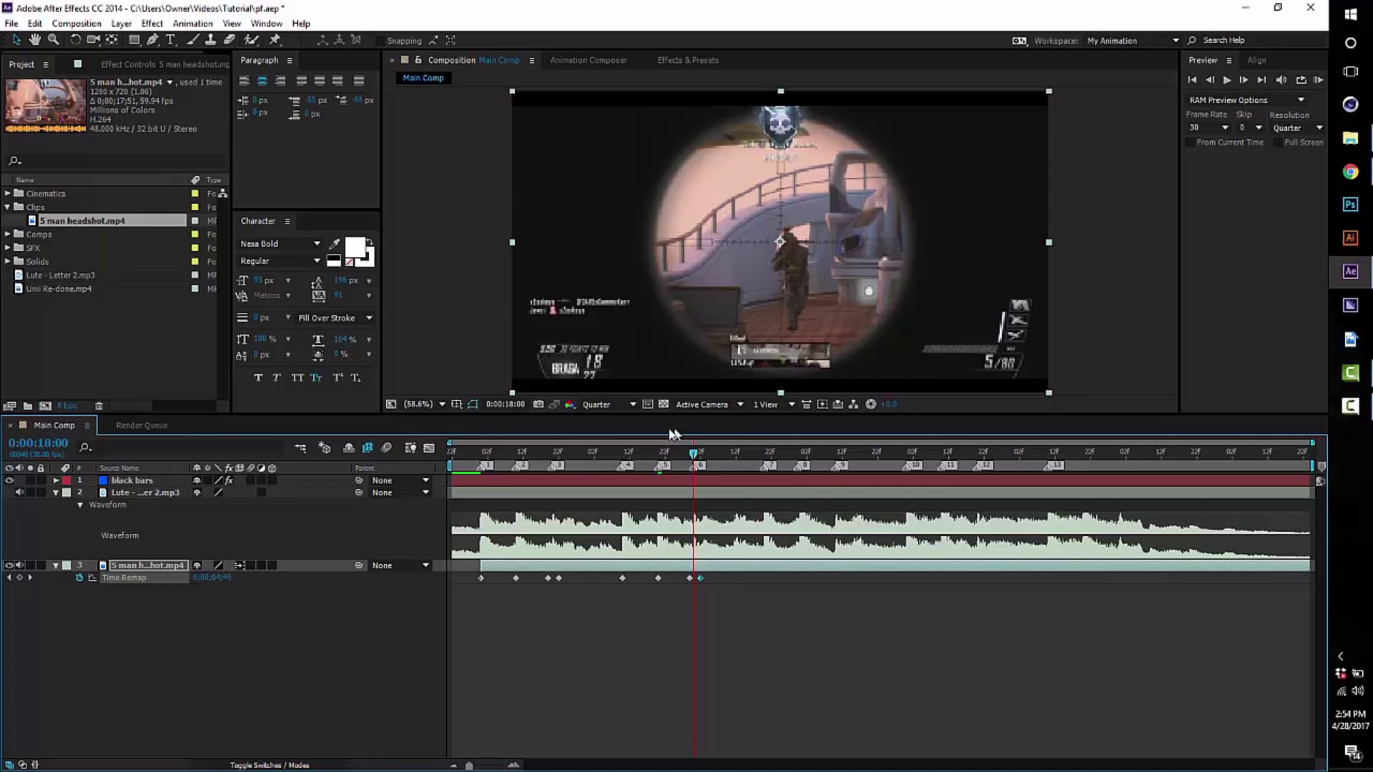
- Add a Time Remap keyframe on the next beat mapped to source time 0:00:05:03
click(666, 469)
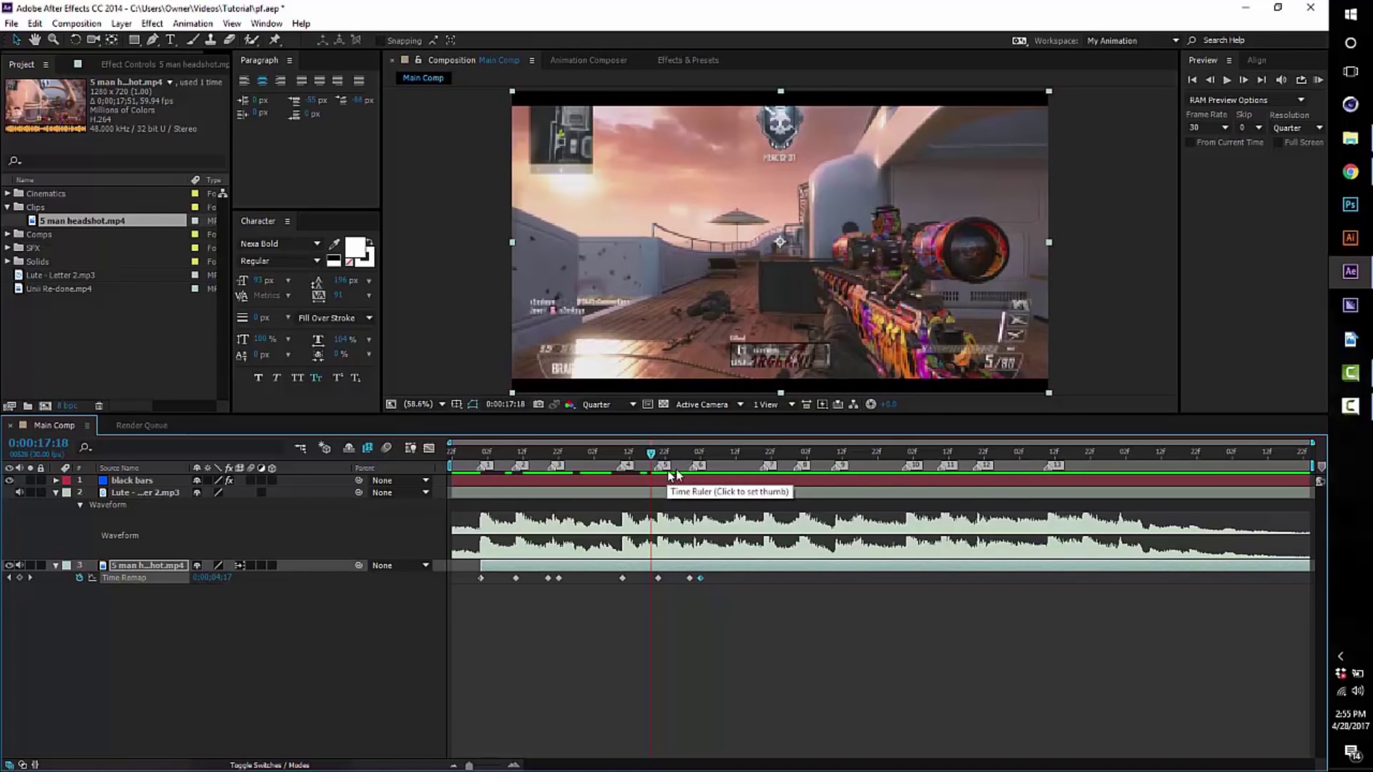
drag(683, 452, 766, 469)
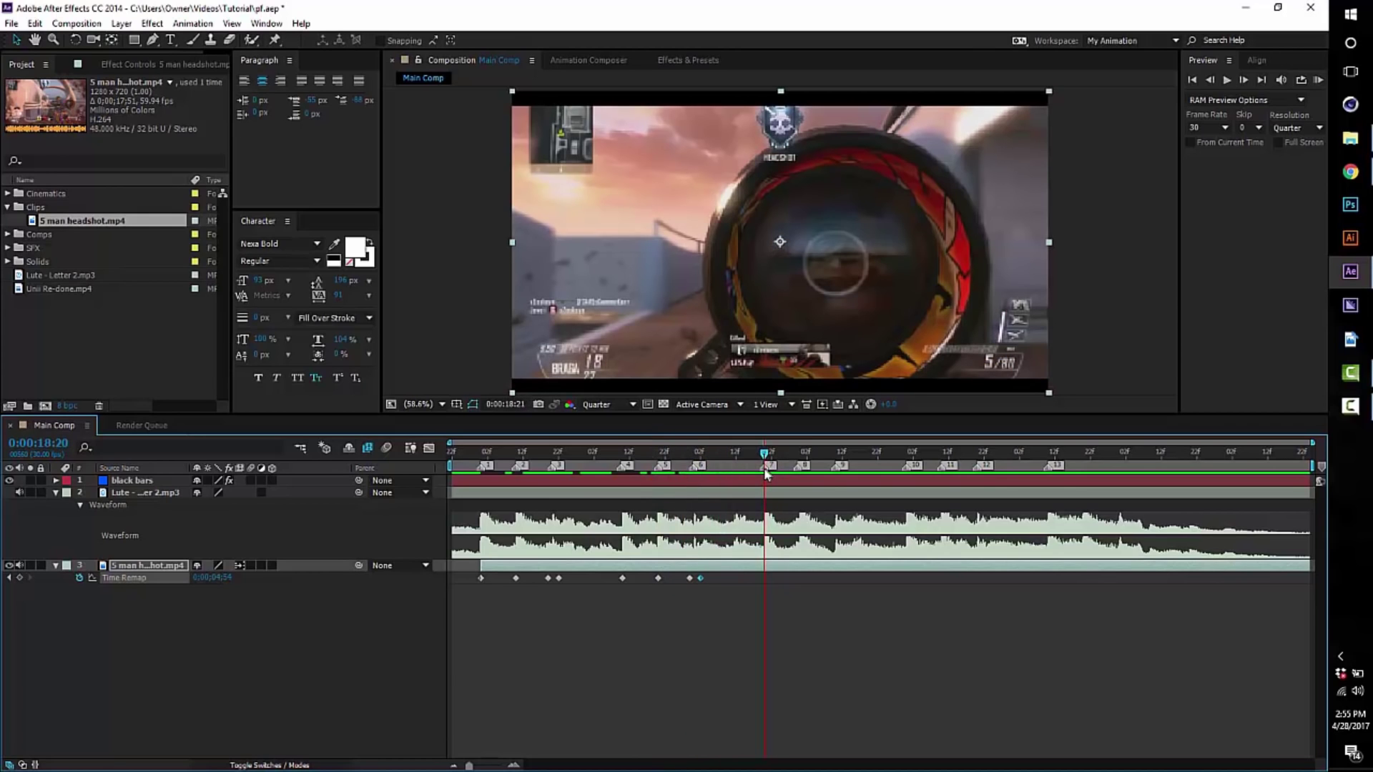
mouse_move(232, 584)
mouse_down()
mouse_move(260, 575)
mouse_move(248, 570)
mouse_up()
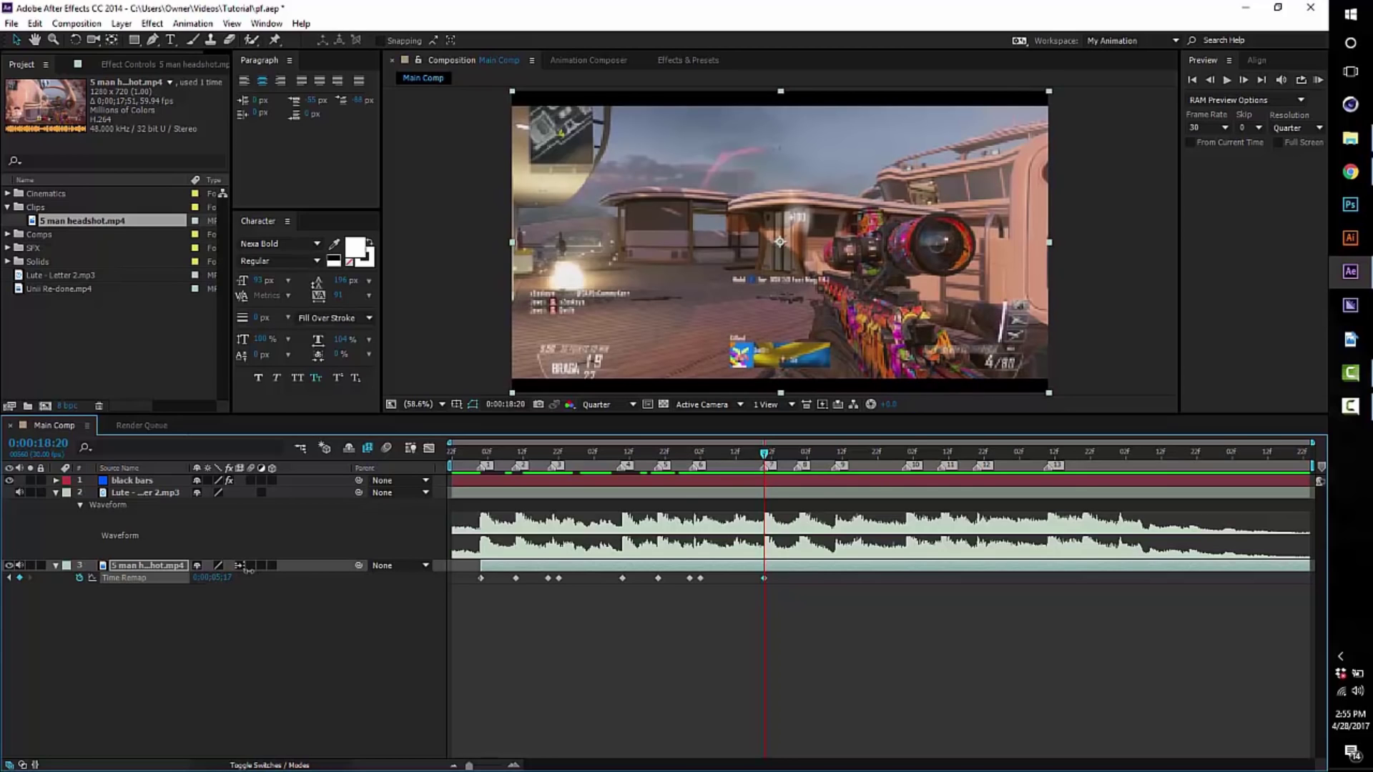
- Review the frames from 0:00:18:07 to 0:00:18:10, ending at 0:00:18:20
drag(699, 452, 748, 459)
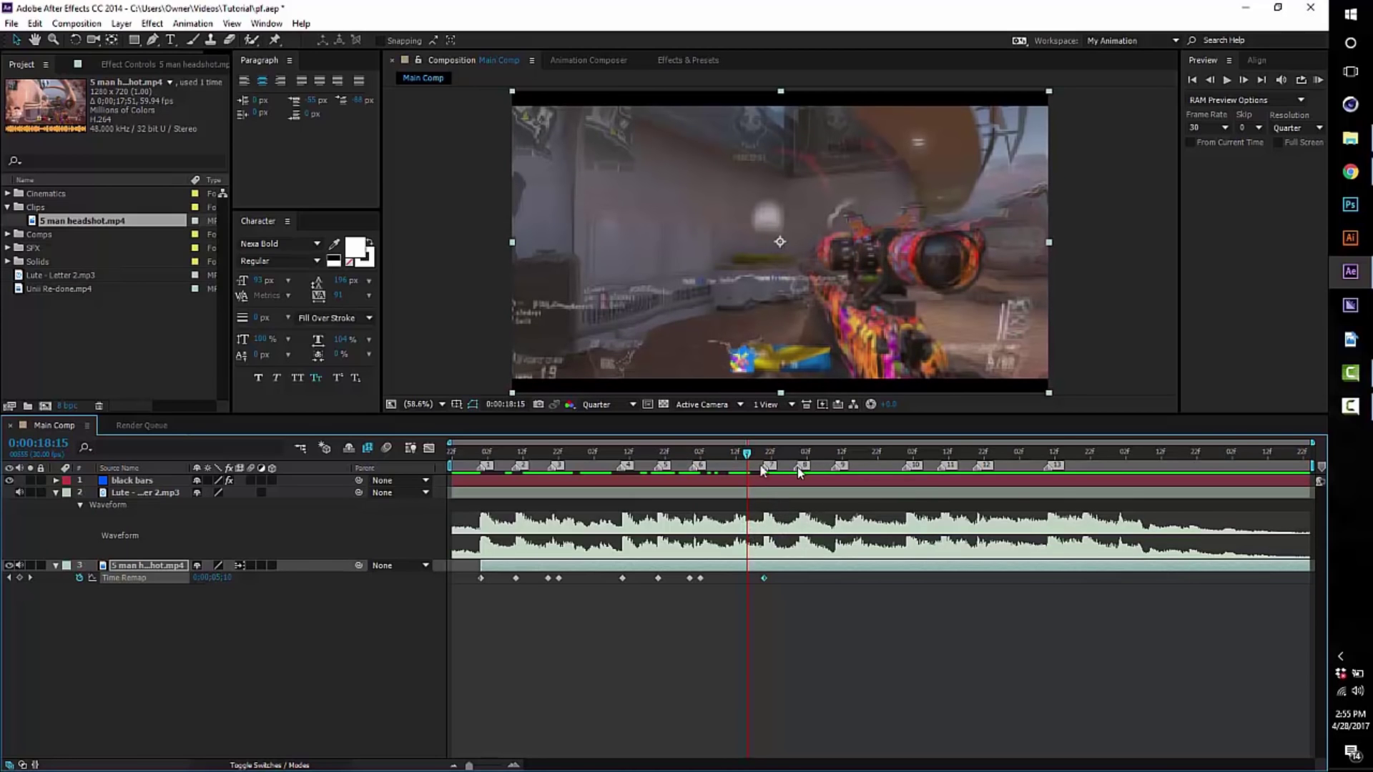
drag(709, 462, 748, 475)
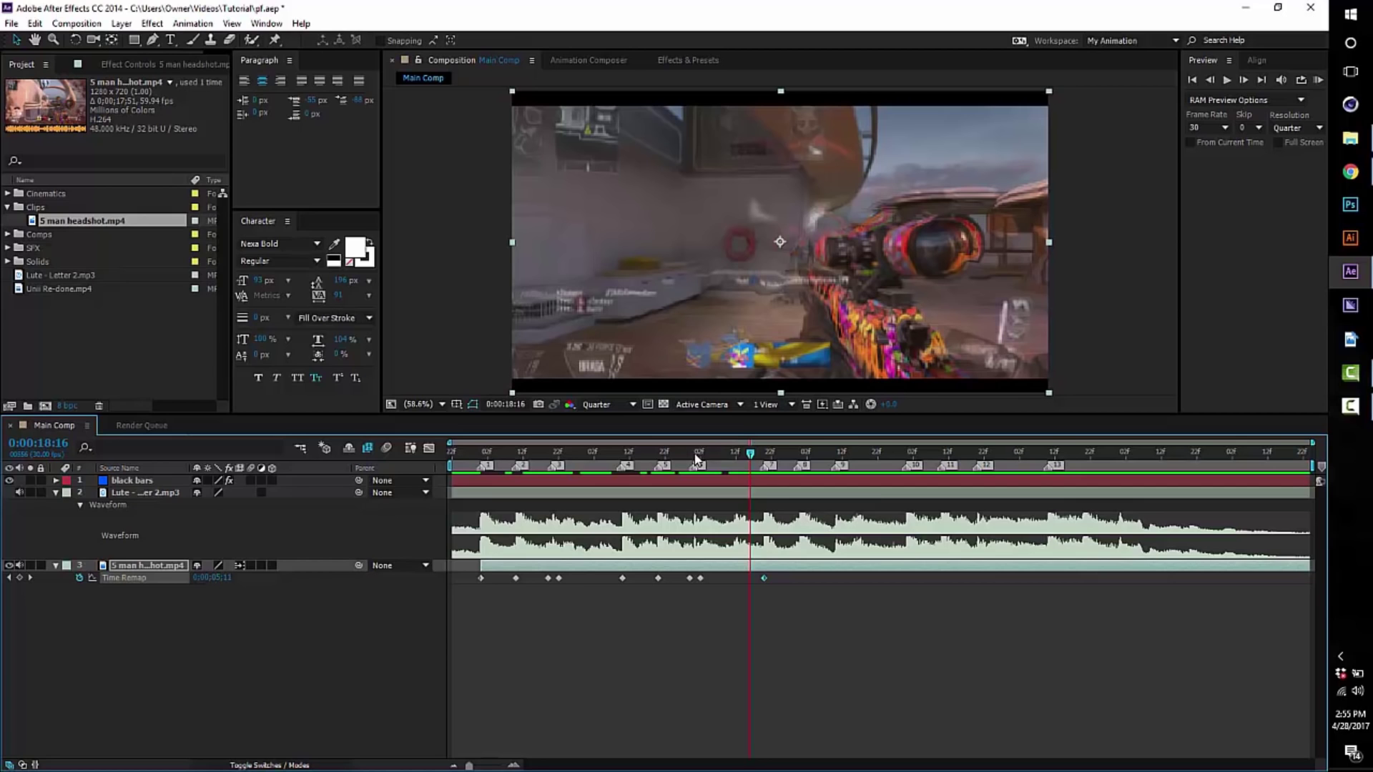
drag(751, 452, 799, 454)
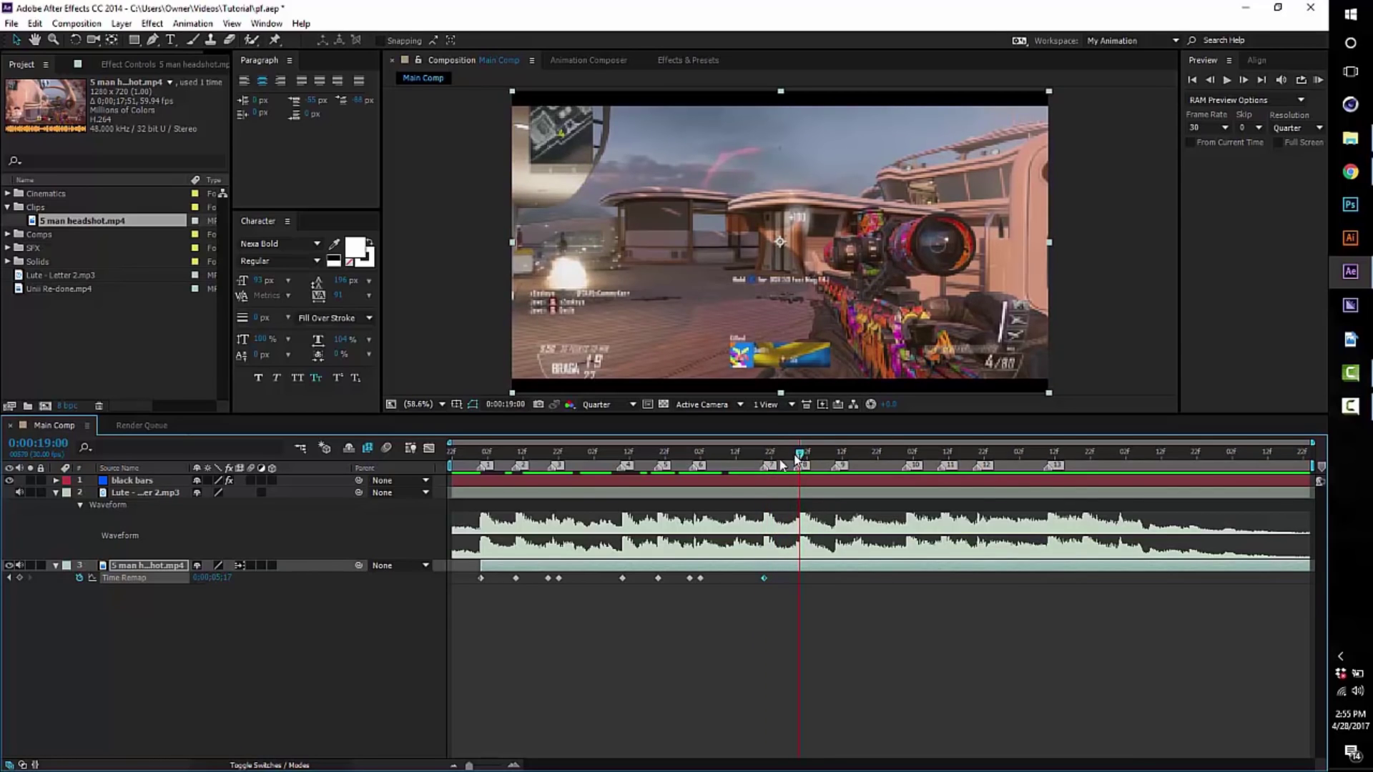
- Remap 0:00:19:00 to source time 0:00:05:47 and add a keyframe at 0:00:19:09
drag(229, 578, 245, 577)
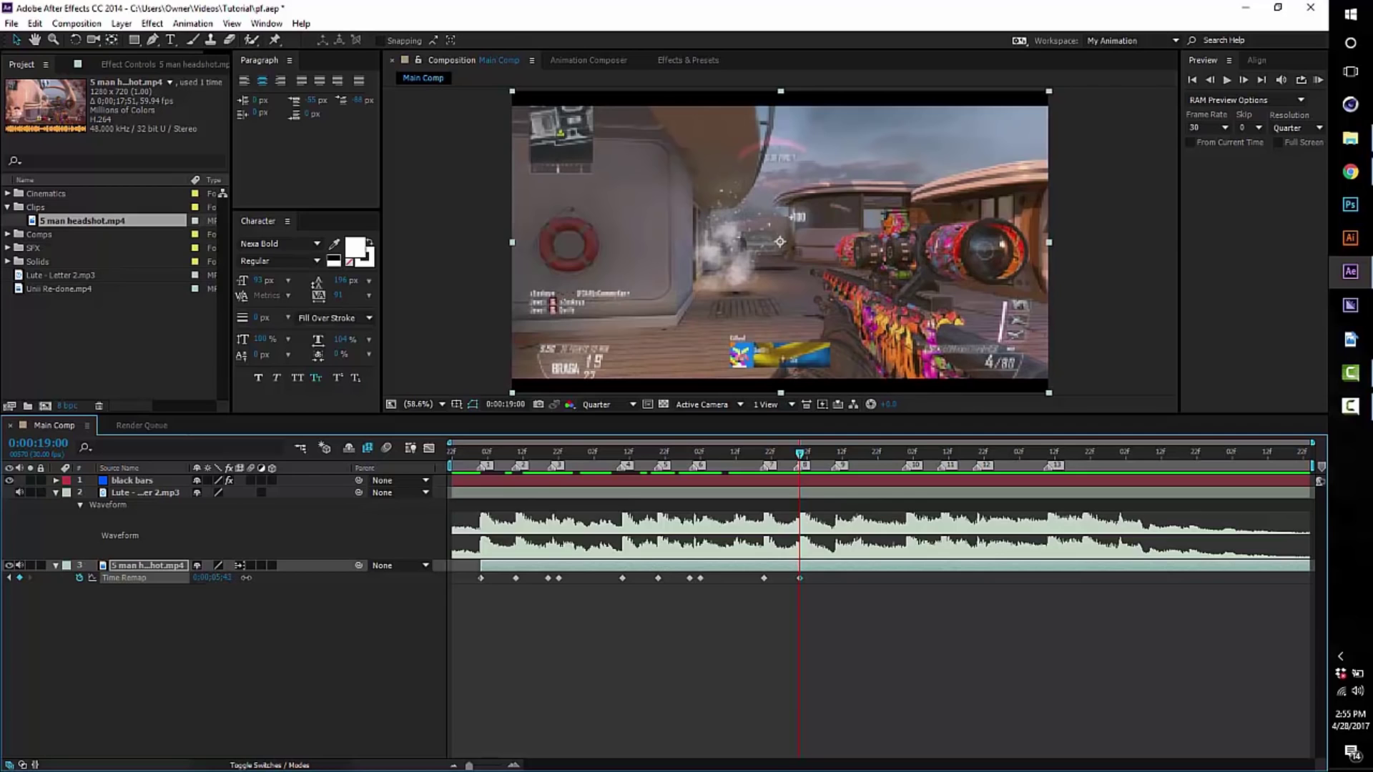
click(833, 453)
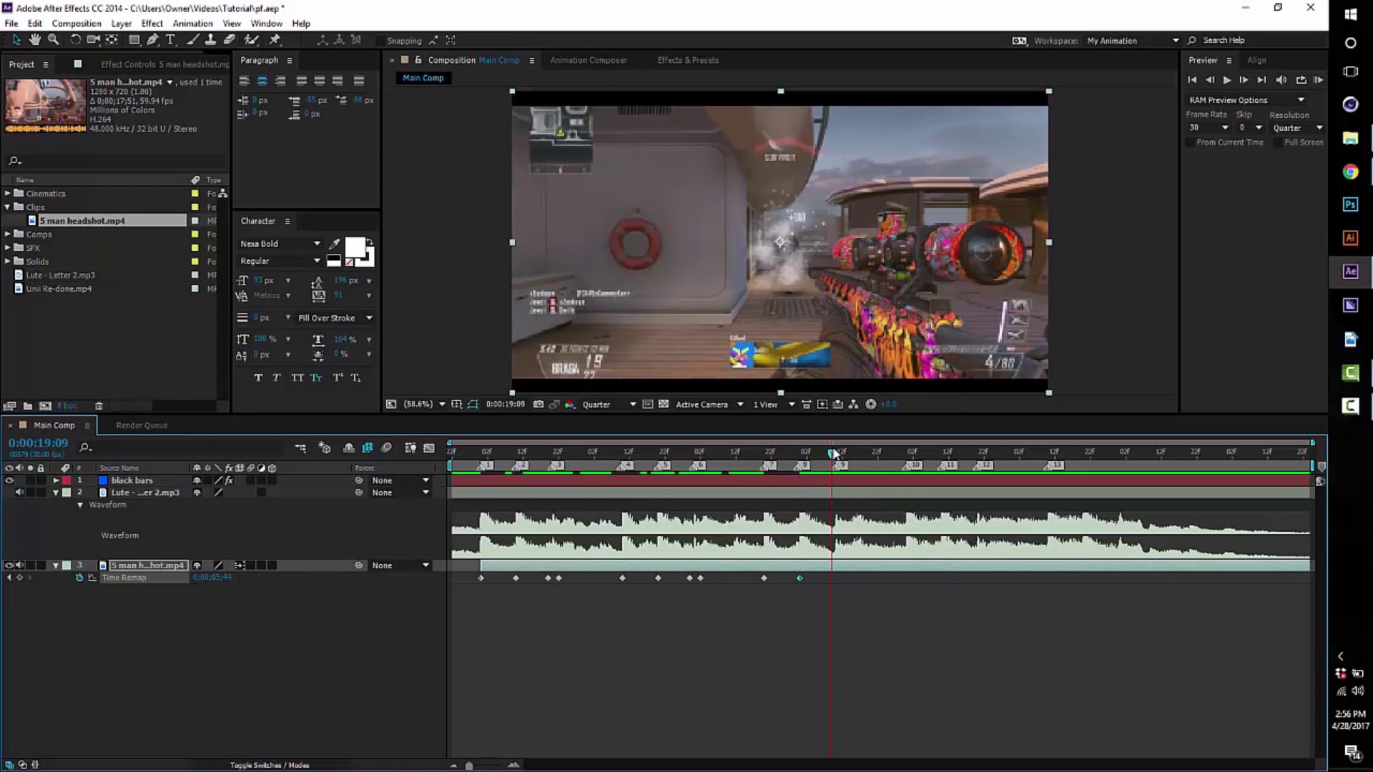
drag(231, 576, 245, 579)
- Place the new keyframe exactly on 0:00:19:09 and advance its frame past the scope view
click(1210, 80)
drag(835, 578, 831, 578)
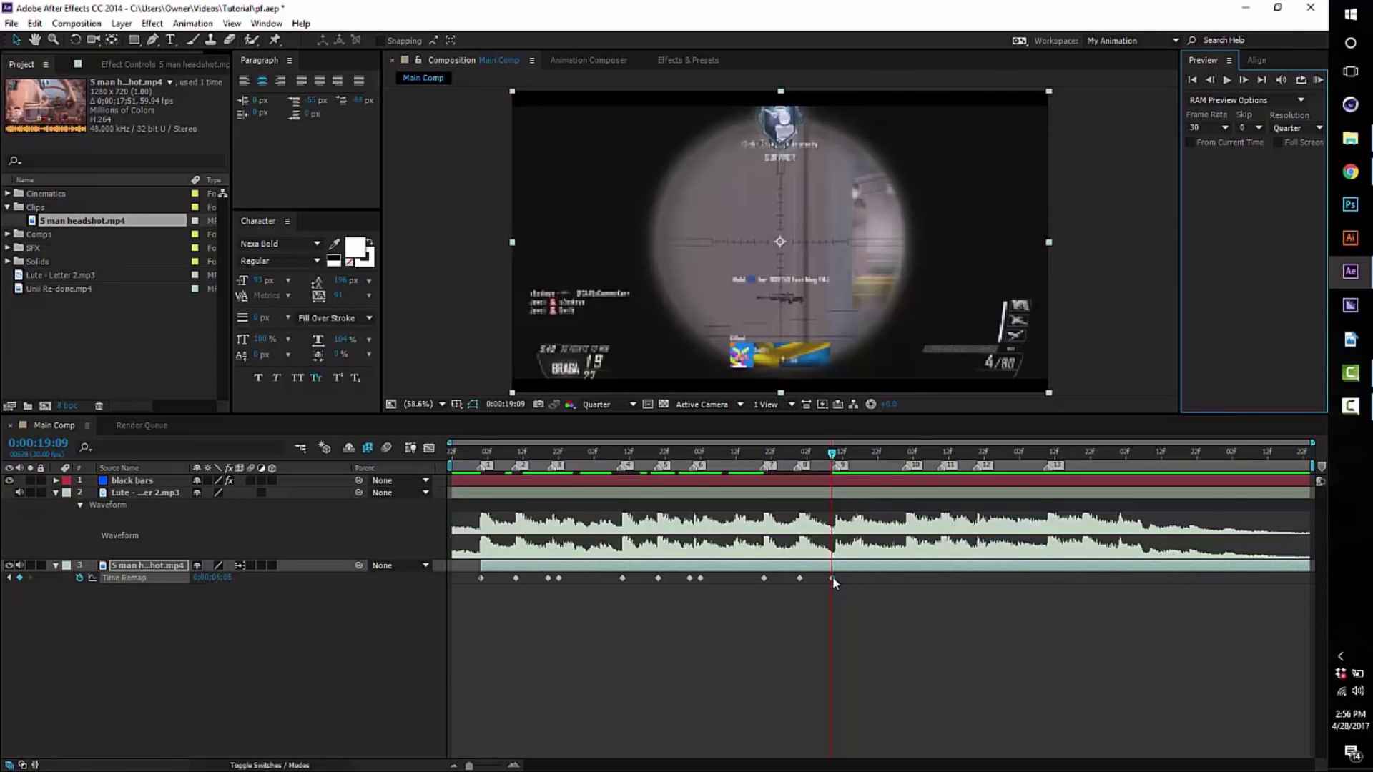
drag(226, 578, 234, 577)
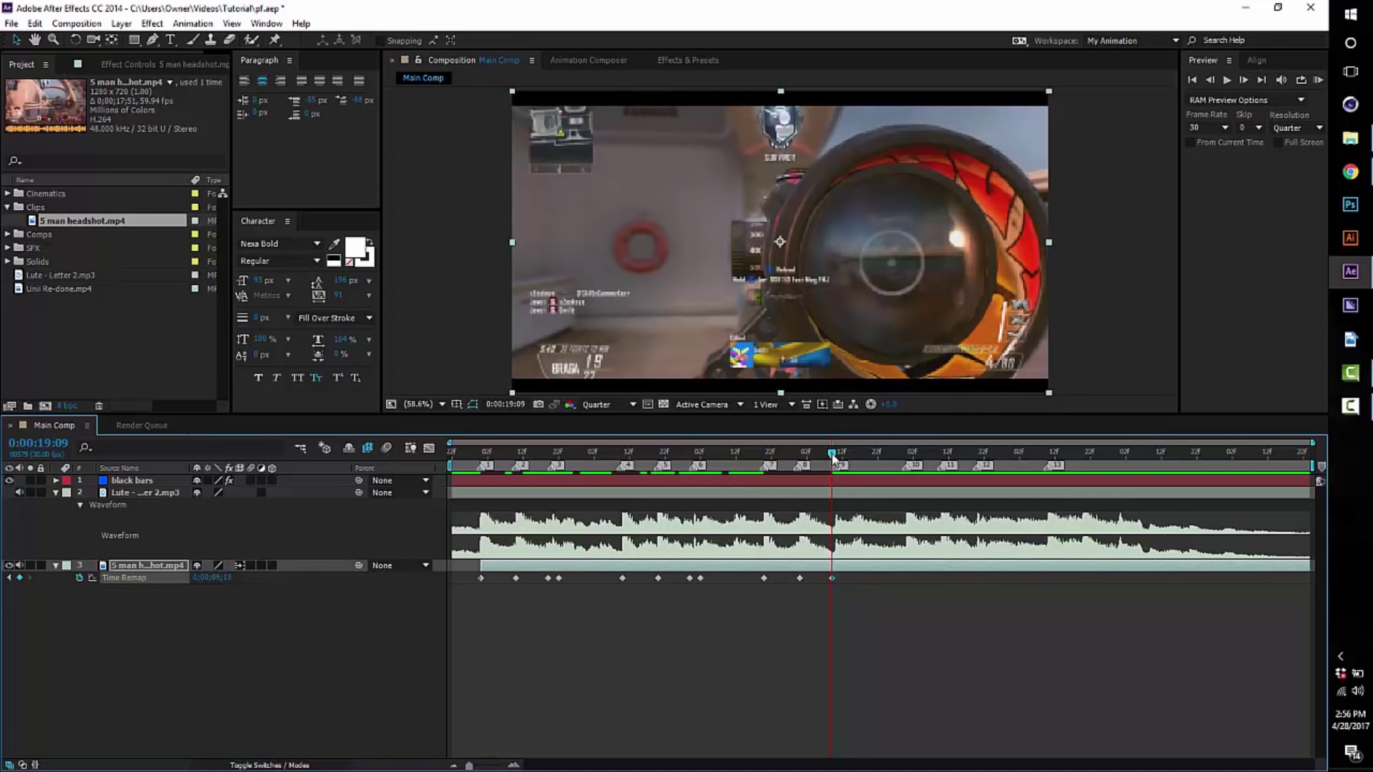
- Add a Time Remap keyframe at 0:00:19:12 and fine-tune the frame at 0:00:19:09
click(1246, 79)
click(1246, 79)
click(1246, 79)
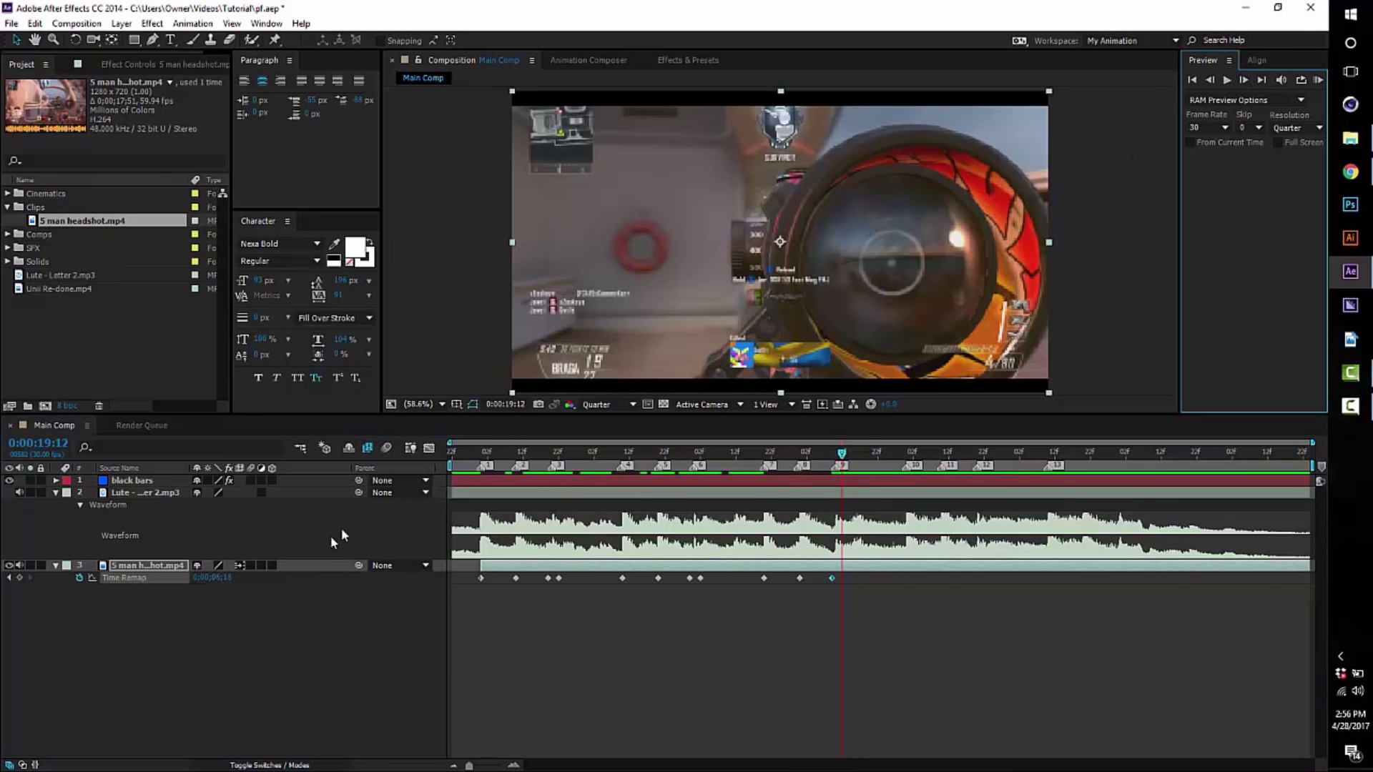
drag(228, 578, 229, 583)
drag(843, 451, 835, 451)
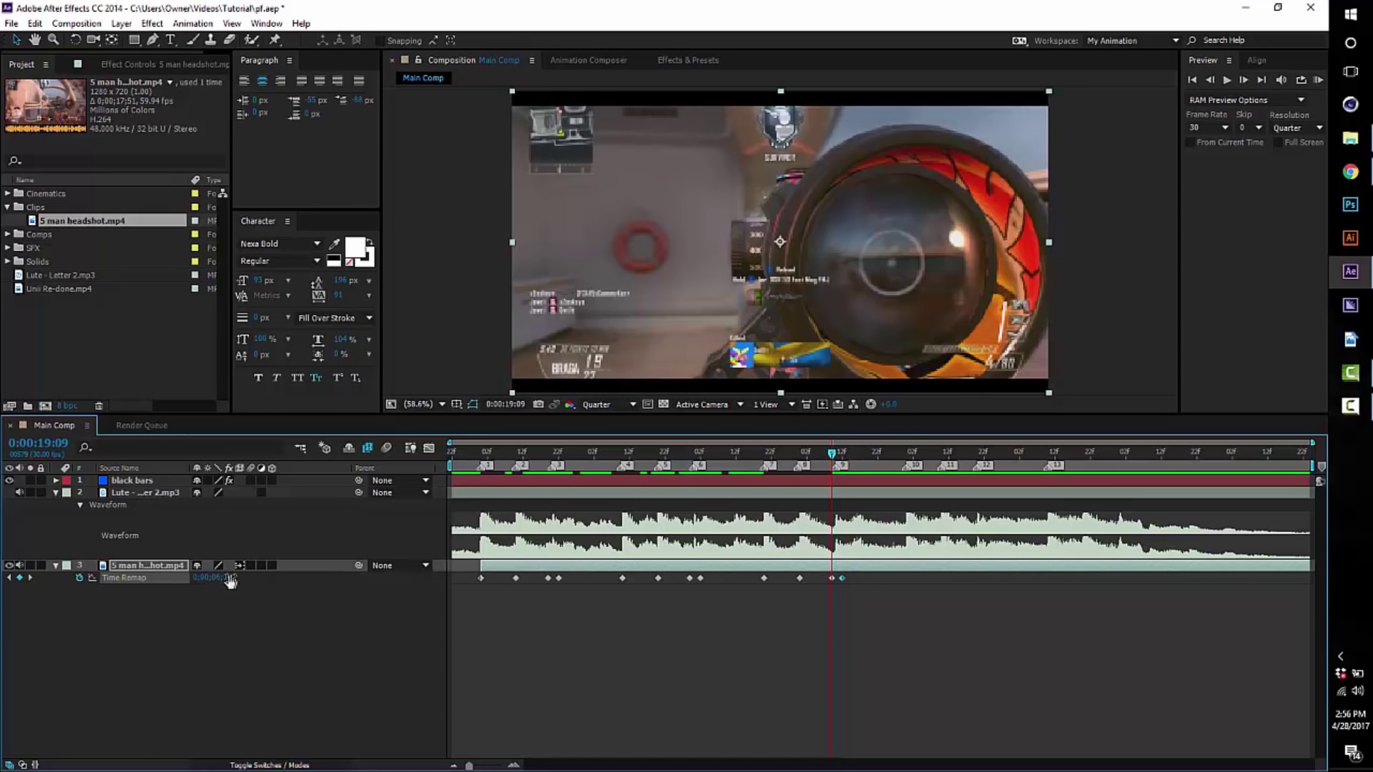
drag(227, 576, 220, 576)
drag(220, 576, 220, 576)
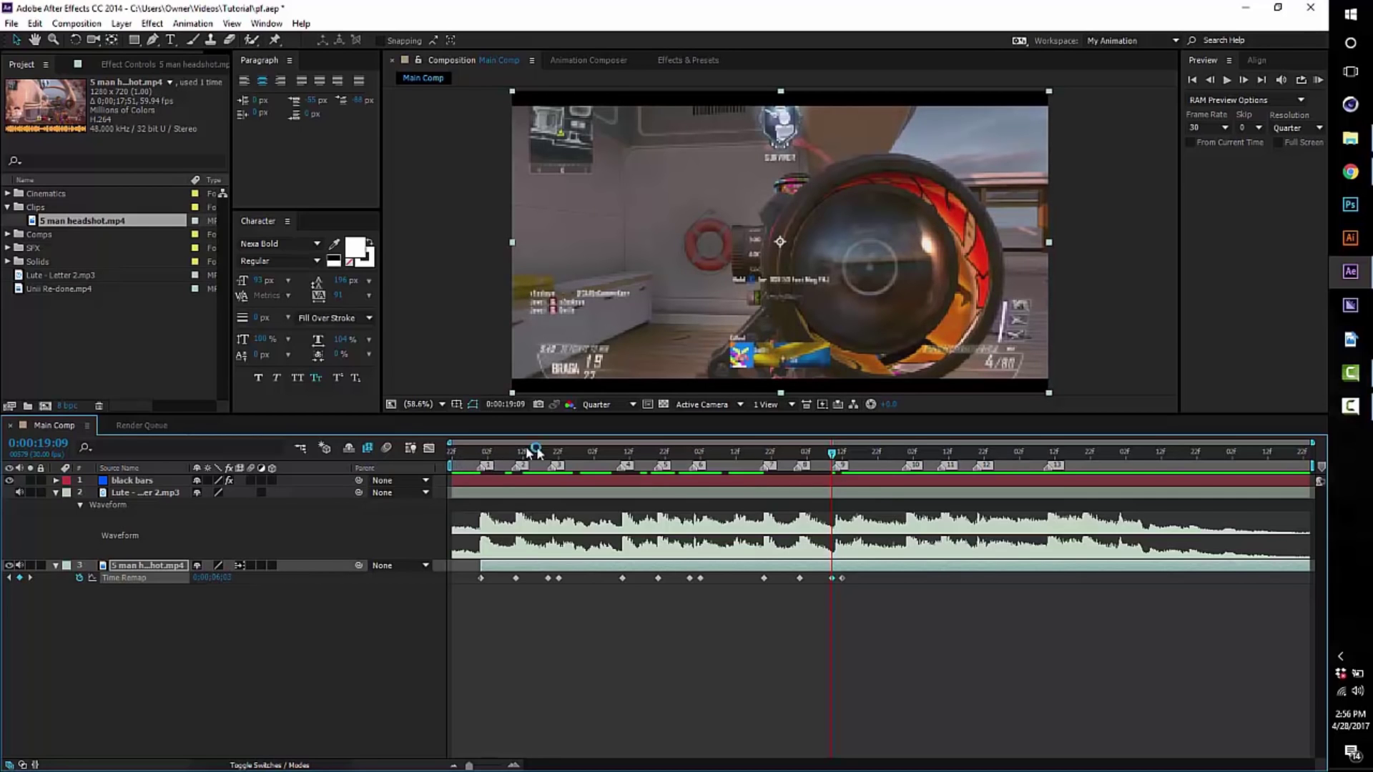
- Remap 0:00:20:00 to source time 0:00:07:12 and trim the layer's out point there
drag(840, 452, 910, 452)
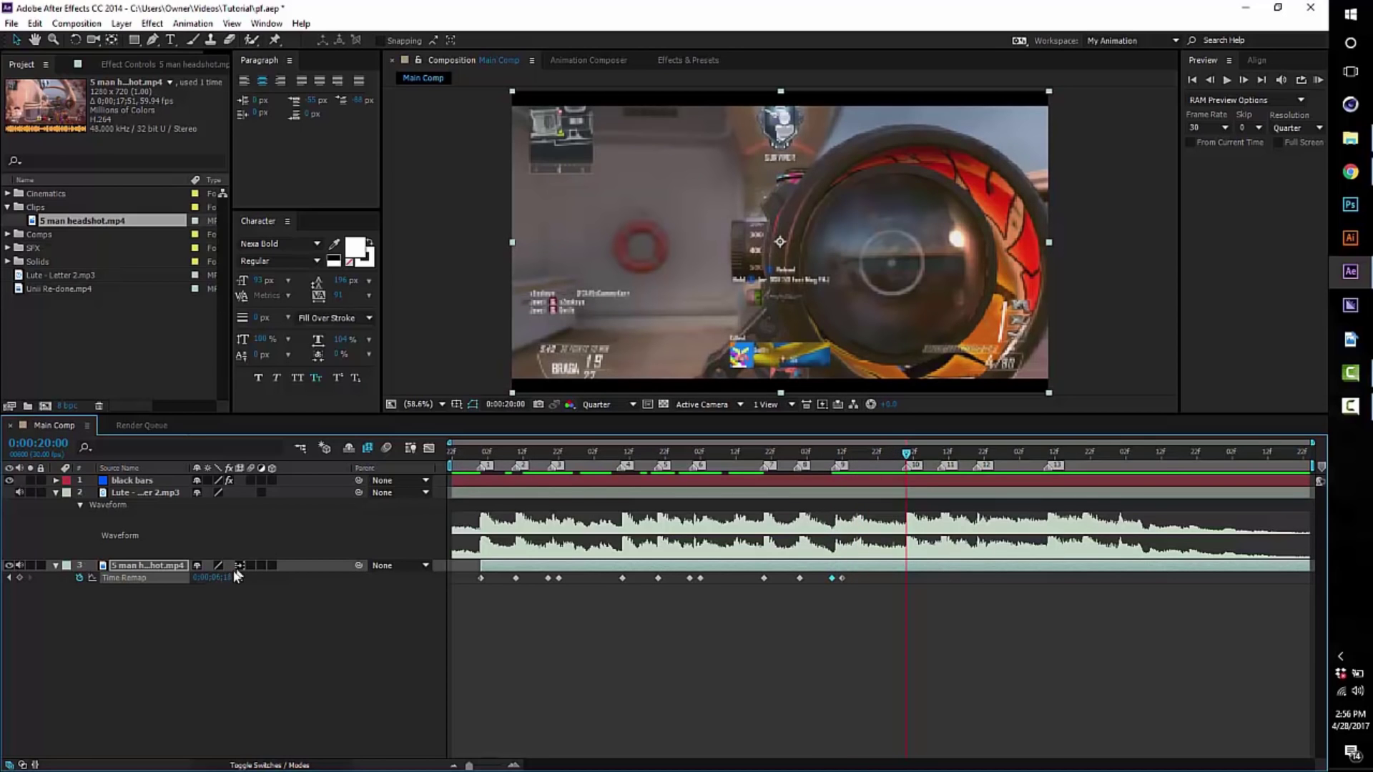
drag(228, 577, 269, 574)
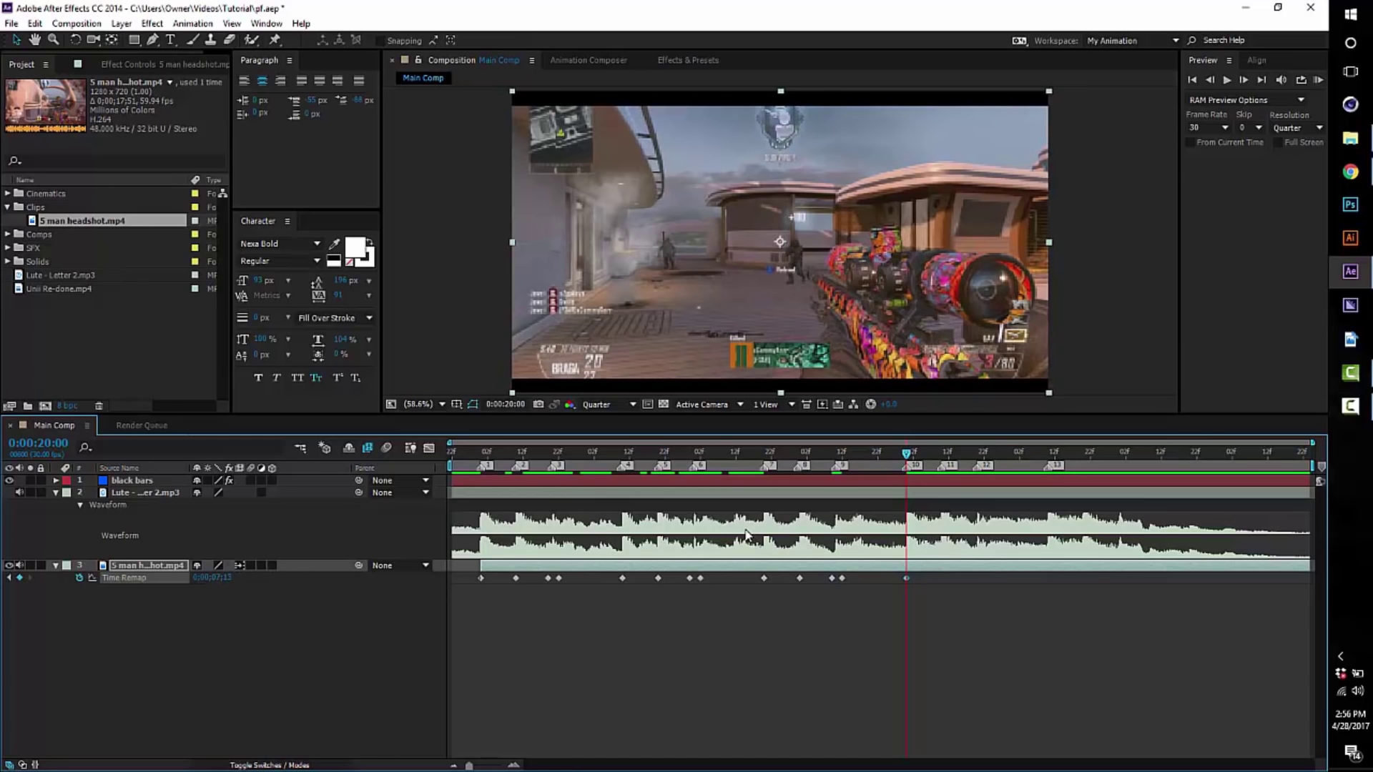
key(alt+bracketright)
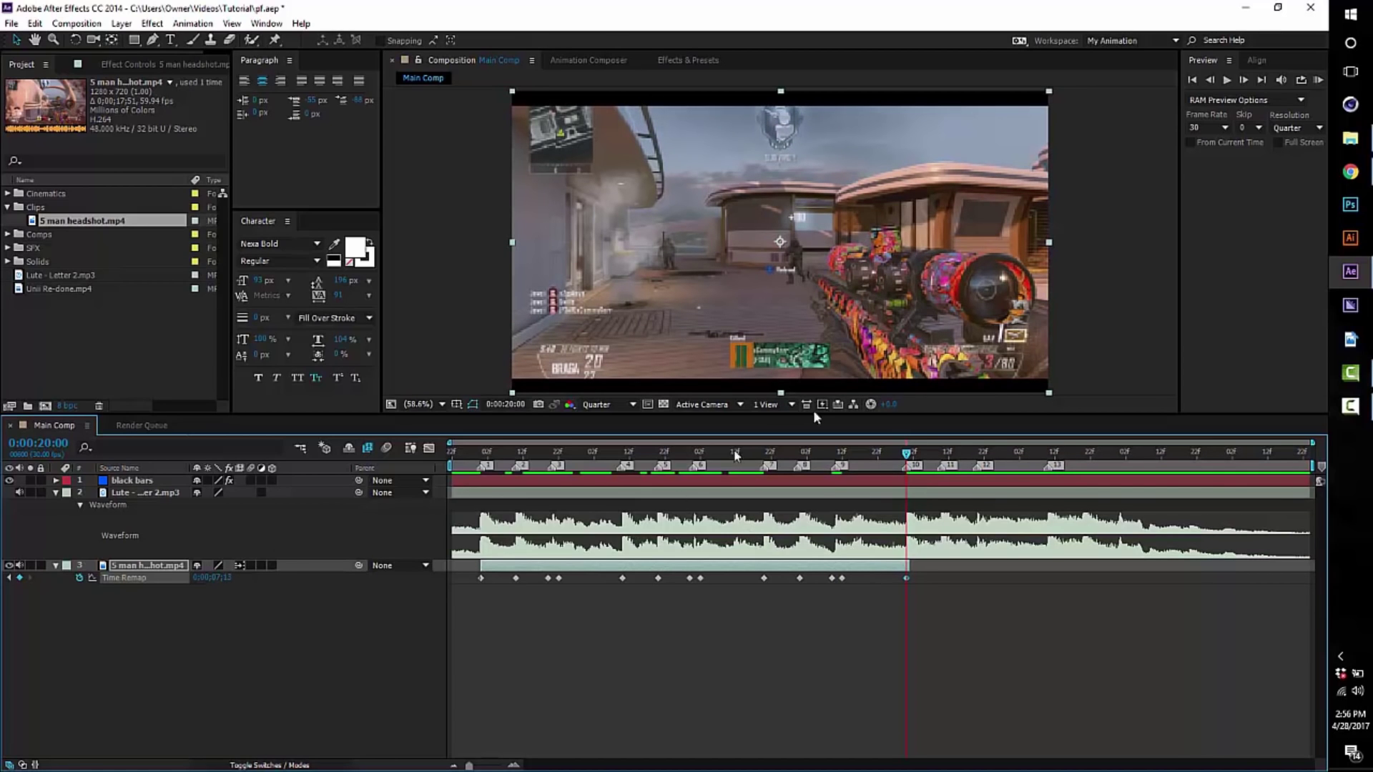